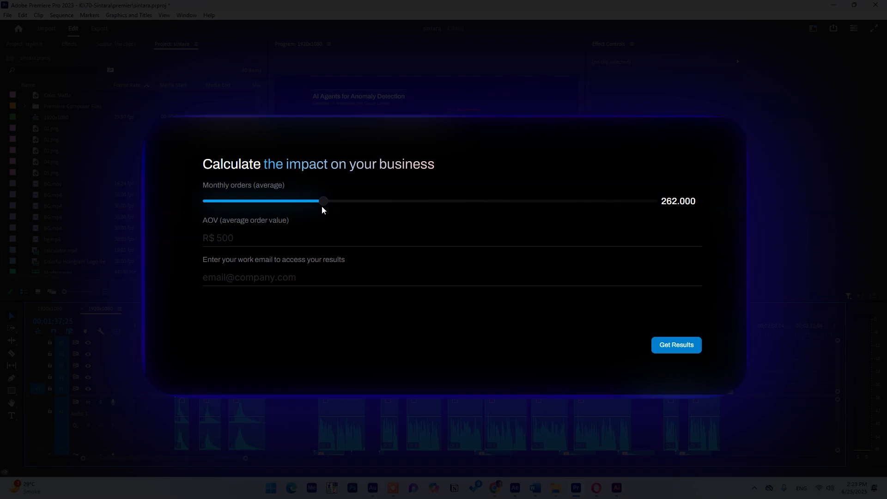
Move the playhead to the calculator.mp4 clip near 00;04;05;16 and clear the sequence's in and out points.
{"action": "key", "text": "minus"}
{"action": "key", "text": "minus"}
{"action": "key", "text": "minus"}
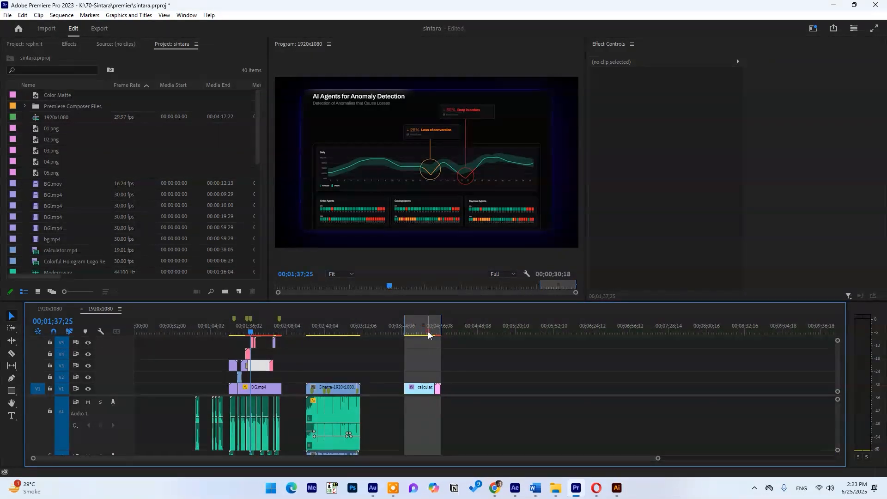
{"action": "left_click", "coordinate": [429, 328]}
{"action": "key", "text": "equal"}
{"action": "key", "text": "equal"}
{"action": "key", "text": "equal"}
{"action": "right_click", "coordinate": [474, 102]}
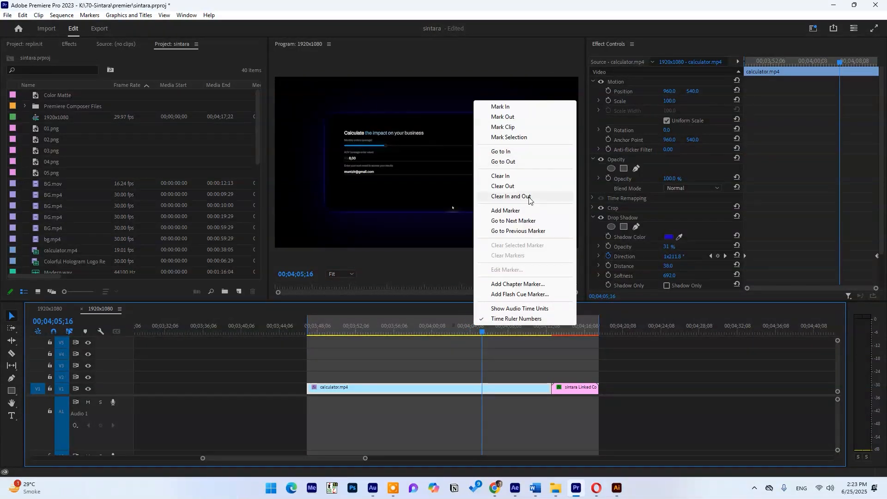
{"action": "left_click", "coordinate": [510, 197]}
{"action": "key", "text": "equal"}
{"action": "key", "text": "minus"}
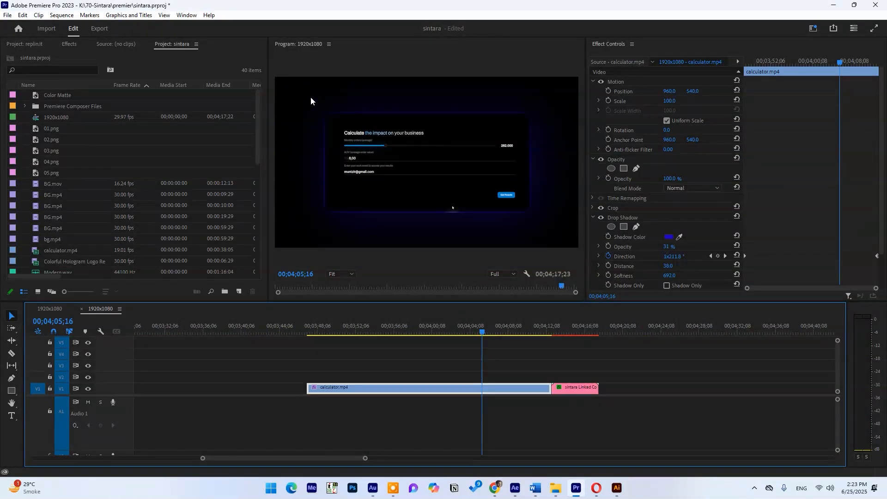
Preview the calculator clip in an enlarged program monitor and scrub forward to 00;04;06;13.
{"action": "key", "text": "grave"}
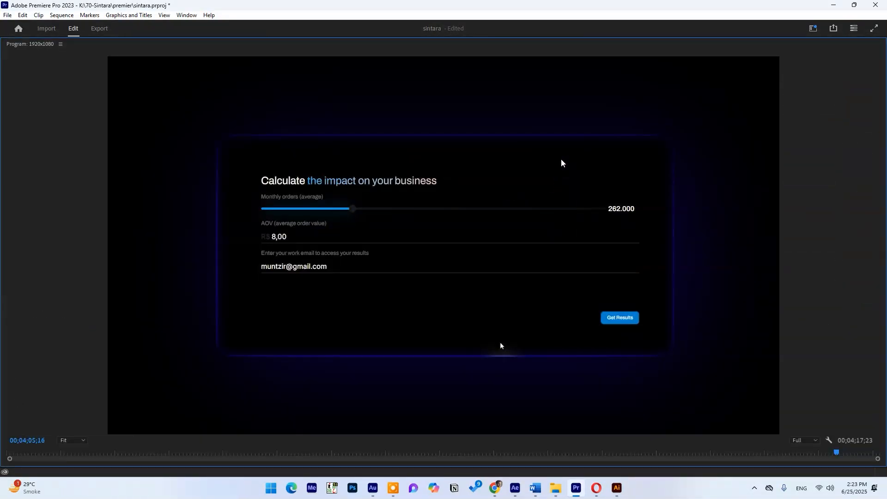
{"action": "left_click", "coordinate": [835, 453]}
{"action": "mouse_move", "coordinate": [834, 453]}
{"action": "left_mouse_down"}
{"action": "mouse_move", "coordinate": [801, 457]}
{"action": "mouse_move", "coordinate": [847, 459]}
{"action": "mouse_move", "coordinate": [769, 462]}
{"action": "mouse_move", "coordinate": [854, 462]}
{"action": "mouse_move", "coordinate": [839, 461]}
{"action": "left_mouse_up"}
{"action": "key", "text": "grave"}
{"action": "left_click", "coordinate": [500, 394]}
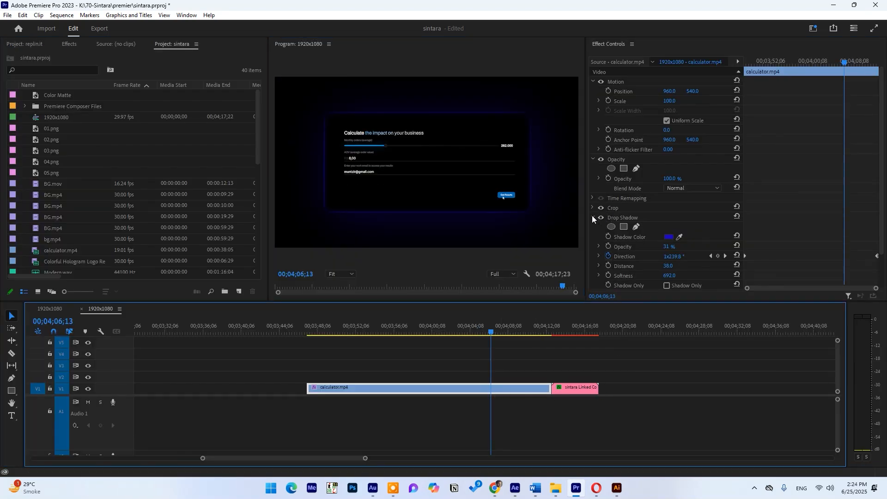
Disable the Crop, Roughen Edges and both Drop Shadow effects on calculator.mp4 and check the original footage enlarged.
{"action": "left_click", "coordinate": [593, 216]}
{"action": "left_click", "coordinate": [601, 217]}
{"action": "left_click", "coordinate": [601, 208]}
{"action": "left_click", "coordinate": [602, 237]}
{"action": "left_click", "coordinate": [602, 227]}
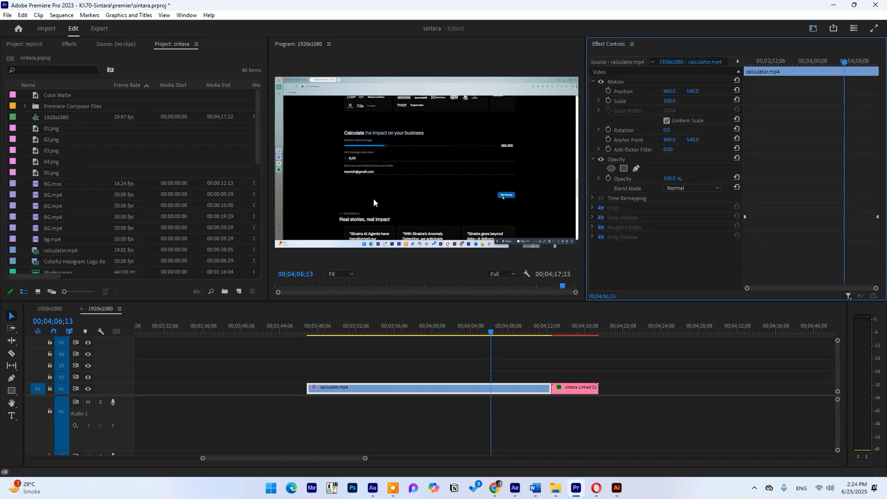
{"action": "key", "text": "grave"}
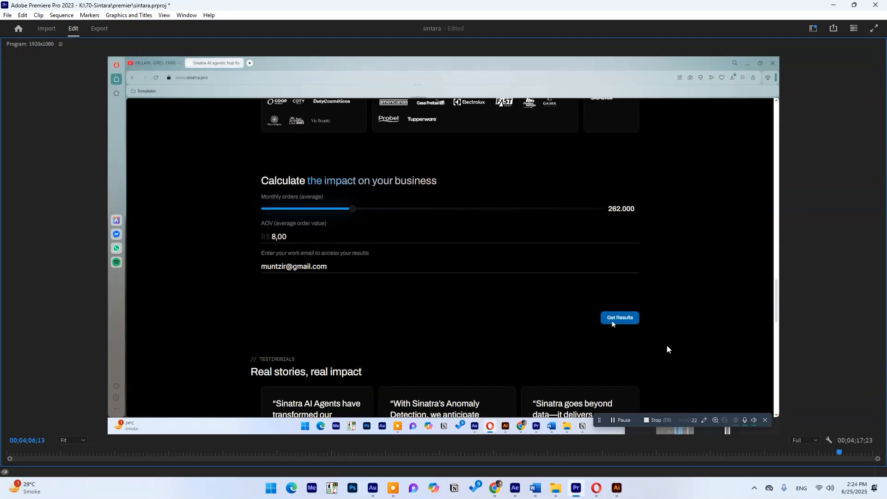
{"action": "key", "text": "grave"}
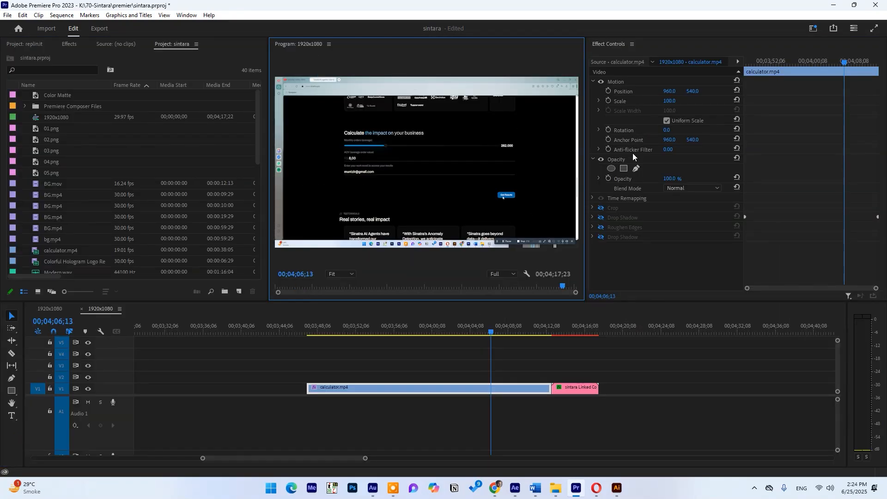
Re-enable the Crop effect on calculator.mp4 and try adjusting the crop's top edge in the preview.
{"action": "left_click", "coordinate": [602, 208]}
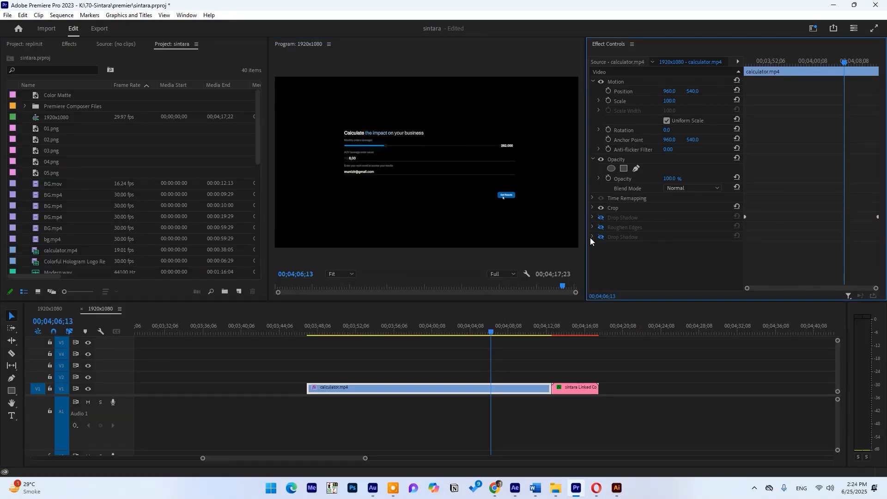
{"action": "left_click", "coordinate": [623, 207]}
{"action": "mouse_move", "coordinate": [426, 111]}
{"action": "left_mouse_down"}
{"action": "mouse_move", "coordinate": [423, 82]}
{"action": "mouse_move", "coordinate": [429, 114]}
{"action": "left_mouse_up"}
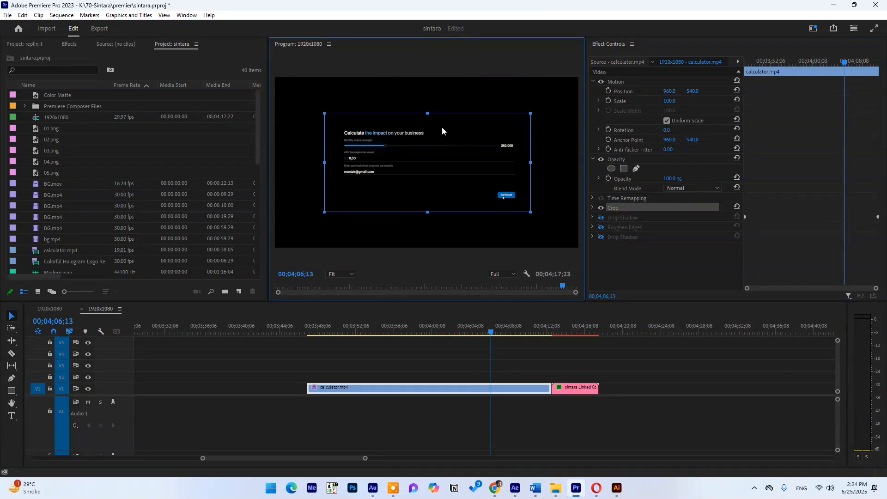
{"action": "left_click", "coordinate": [636, 258]}
Raise calculator.mp4 to track V2 and place a new white (FFFFFF) 1920 x 1080 color matte beneath it on V1.
{"action": "left_click_drag", "start_coordinate": [475, 389], "coordinate": [472, 375]}
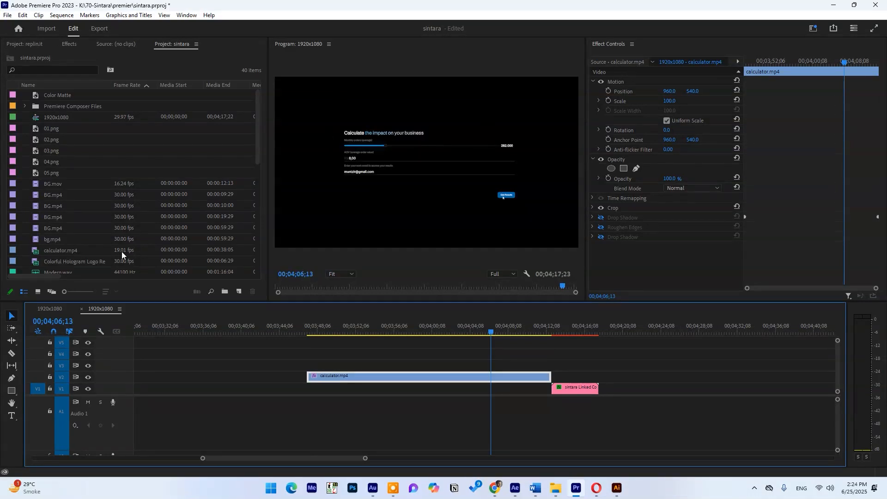
{"action": "right_click", "coordinate": [22, 203]}
{"action": "mouse_move", "coordinate": [58, 244]}
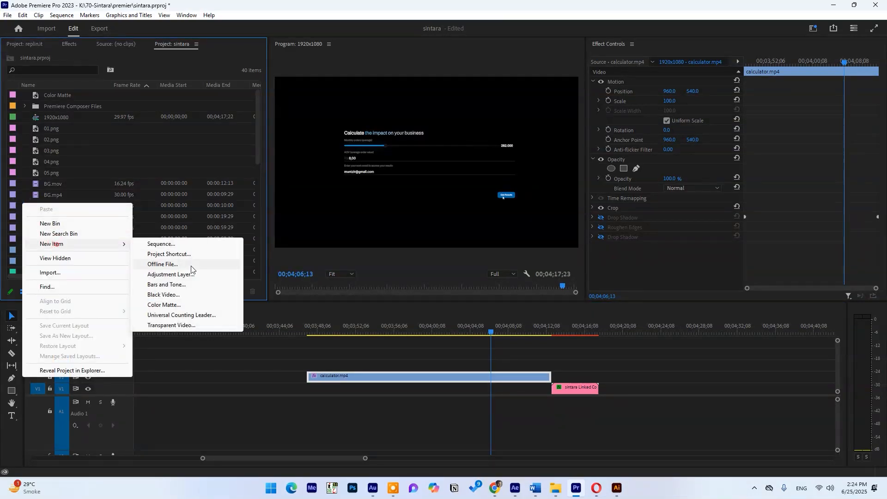
{"action": "left_click", "coordinate": [193, 303]}
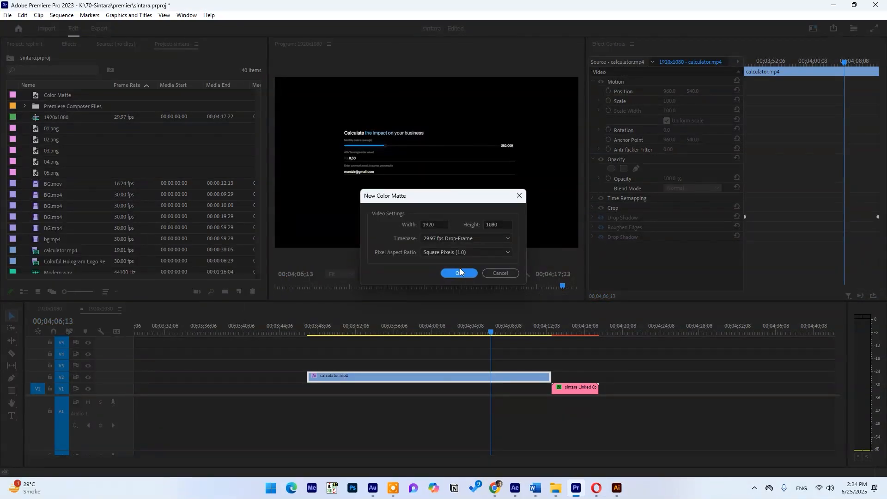
{"action": "left_click", "coordinate": [457, 277]}
{"action": "left_click_drag", "start_coordinate": [381, 277], "coordinate": [332, 300]}
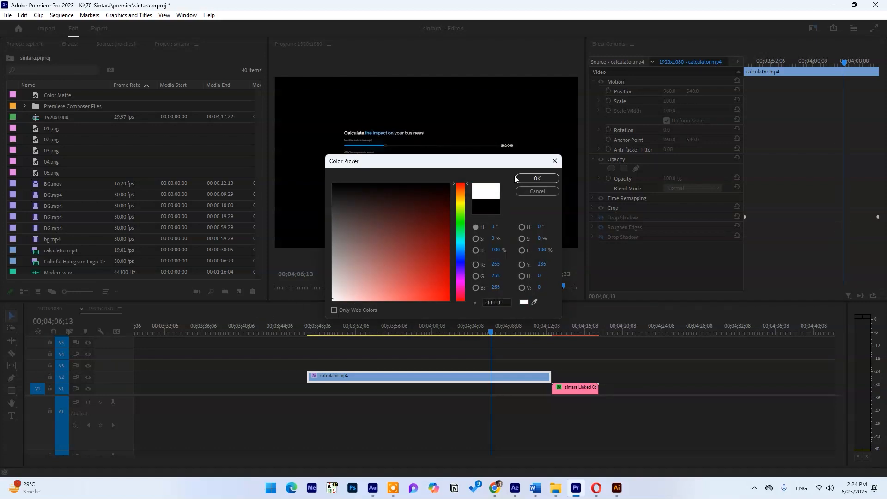
{"action": "left_click", "coordinate": [523, 183]}
{"action": "left_click", "coordinate": [406, 255]}
{"action": "left_click_drag", "start_coordinate": [51, 162], "coordinate": [444, 389]}
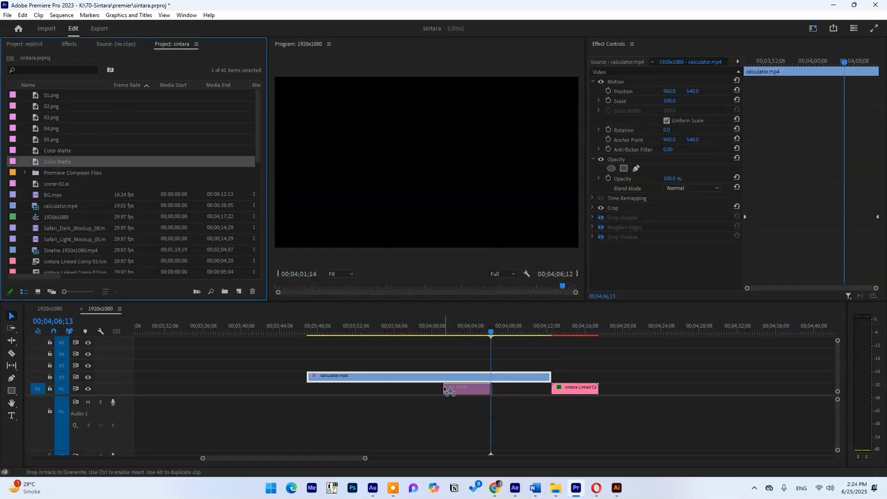
{"action": "left_click", "coordinate": [466, 326]}
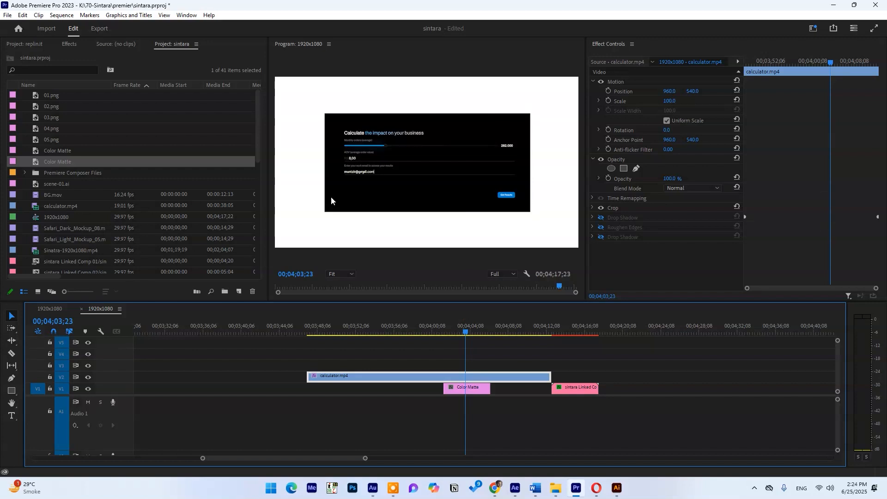
Crop slightly more off the top of calculator.mp4 and re-enable its Roughen Edges effect.
{"action": "left_click", "coordinate": [615, 208]}
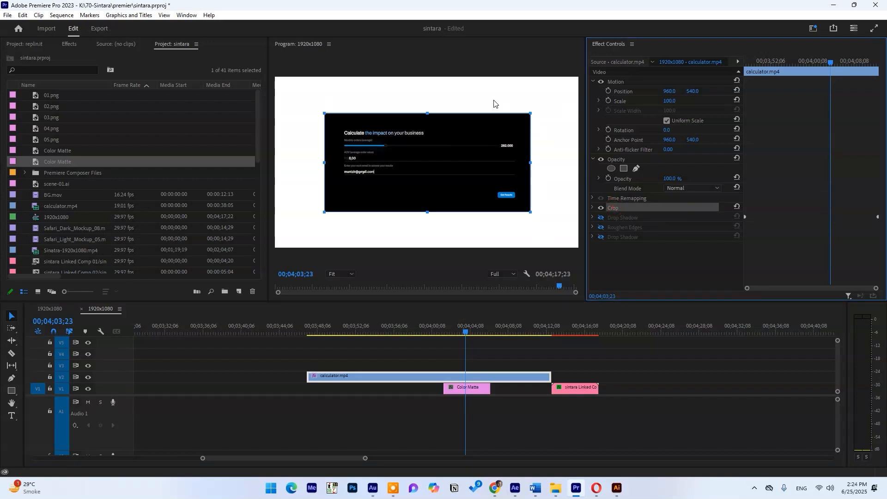
{"action": "left_click_drag", "start_coordinate": [426, 113], "coordinate": [434, 117]}
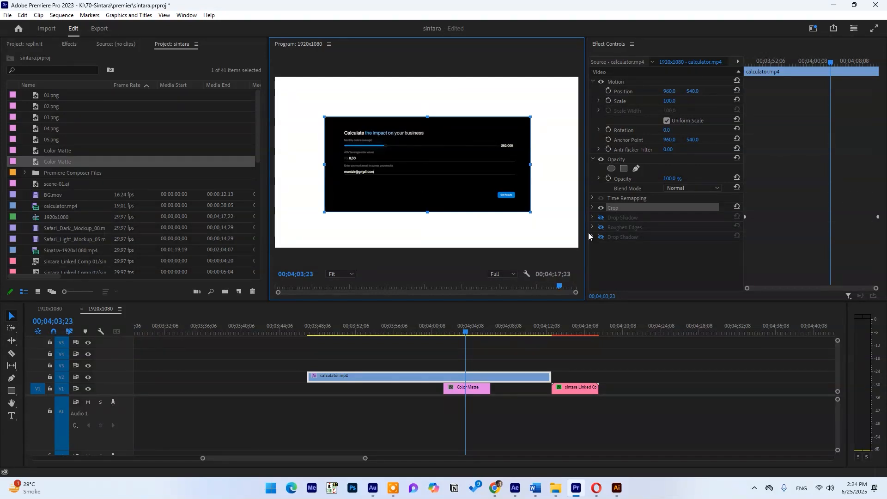
{"action": "left_click", "coordinate": [620, 221]}
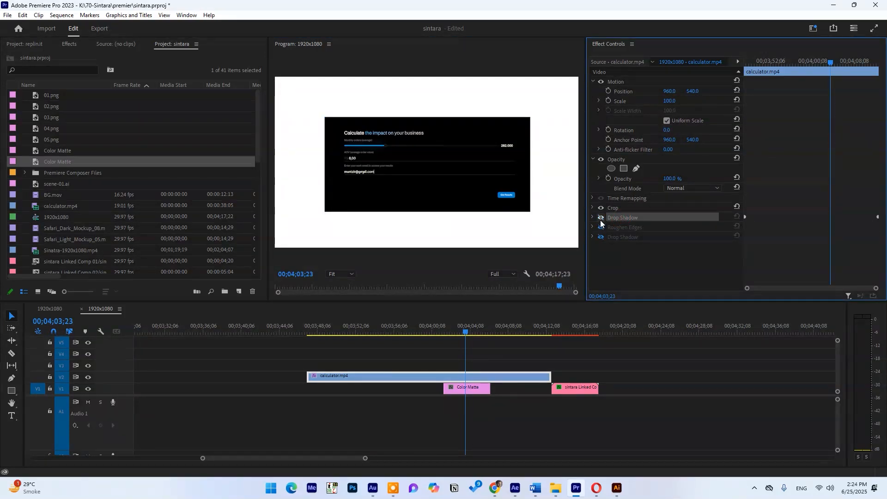
{"action": "left_click", "coordinate": [601, 218]}
{"action": "left_click", "coordinate": [617, 231]}
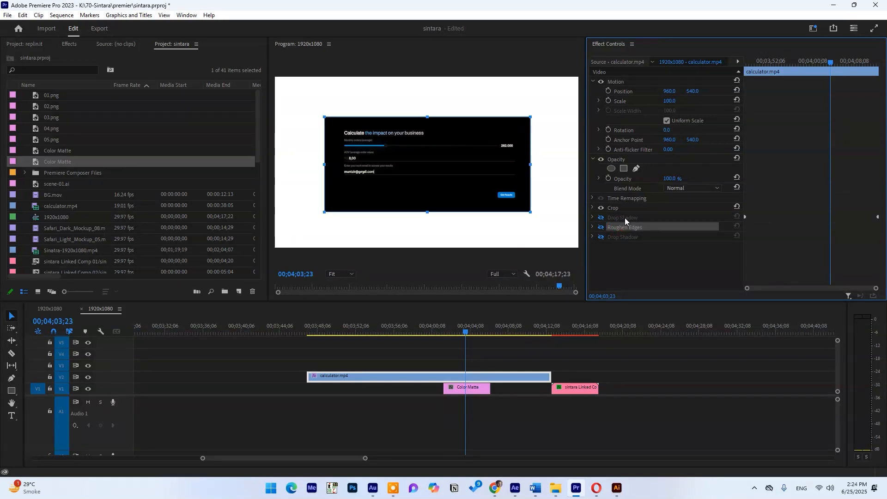
{"action": "left_click", "coordinate": [601, 227]}
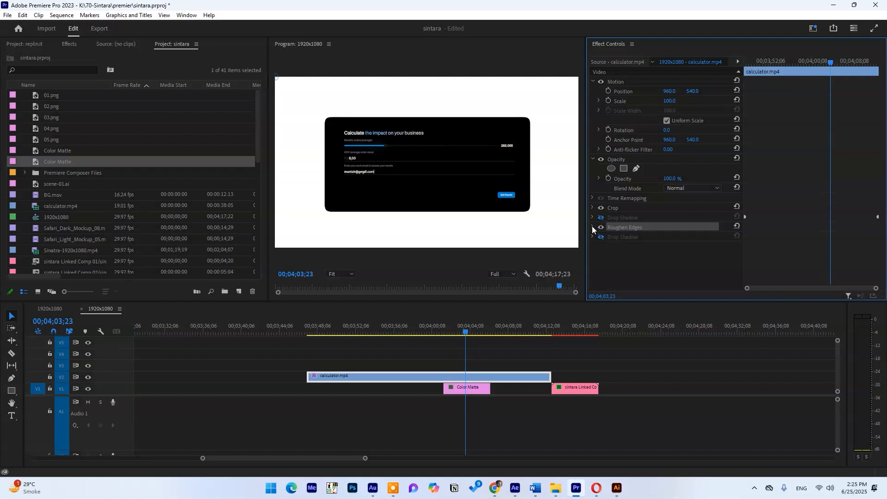
Set the Roughen Edges Border of calculator.mp4 to 98 for rounder corners.
{"action": "left_click", "coordinate": [592, 227]}
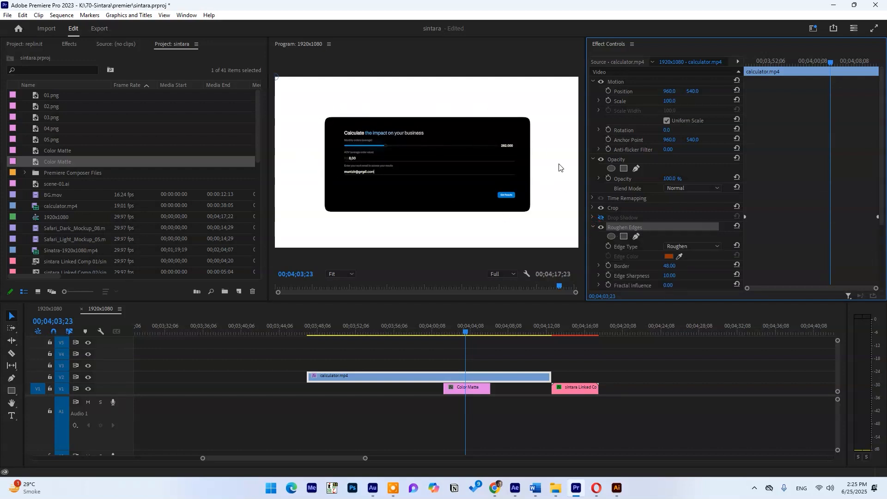
{"action": "scroll", "coordinate": [830, 185], "scroll_direction": "down", "scroll_amount": 5}
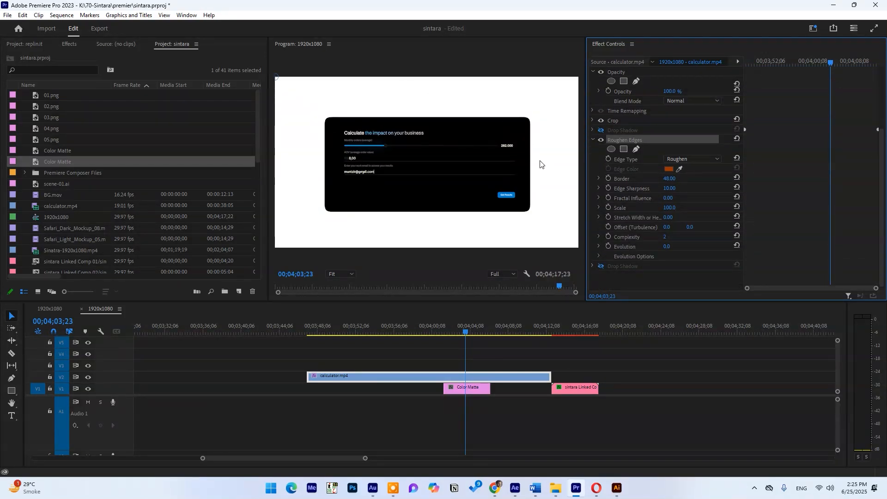
{"action": "left_click_drag", "start_coordinate": [669, 178], "coordinate": [577, 179]}
{"action": "mouse_move", "coordinate": [668, 190]}
{"action": "left_mouse_down"}
{"action": "mouse_move", "coordinate": [646, 189]}
{"action": "mouse_move", "coordinate": [658, 196]}
{"action": "left_mouse_up"}
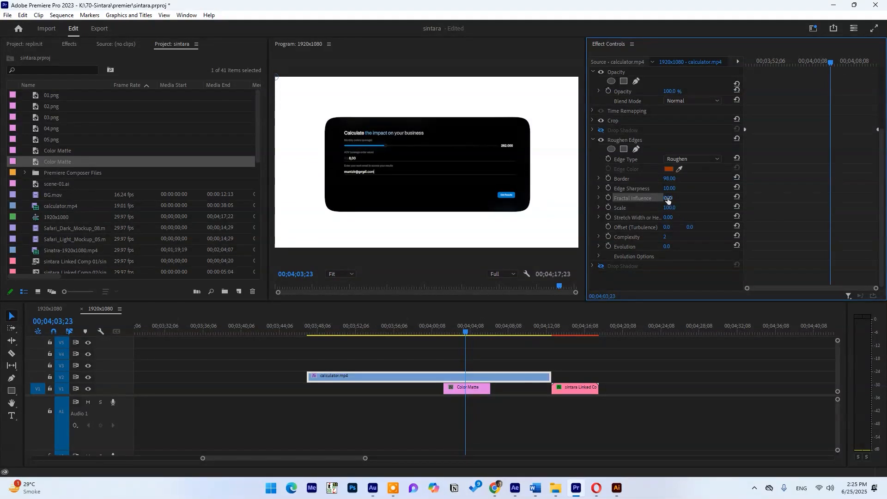
Try a Roughen Edges Fractal Influence of 1.00, undo it, and try 0.70 instead.
{"action": "left_click_drag", "start_coordinate": [668, 198], "coordinate": [700, 198]}
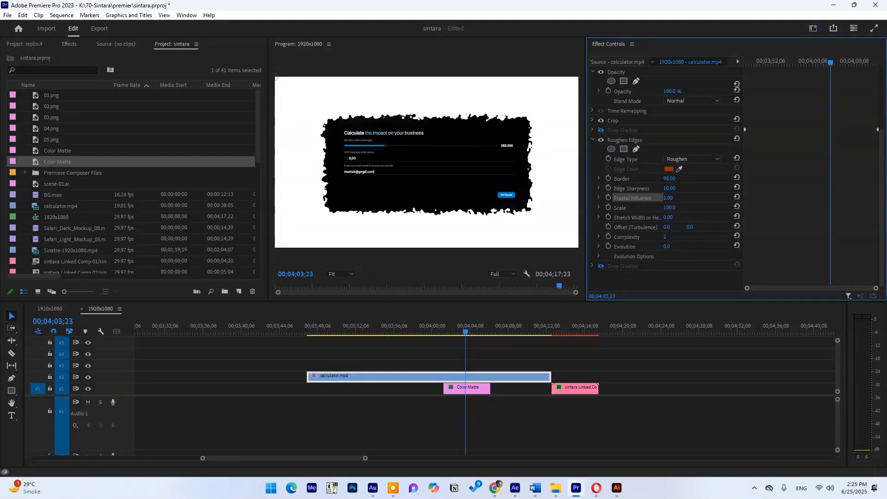
{"action": "key", "text": "ctrl+z"}
{"action": "left_click_drag", "start_coordinate": [669, 198], "coordinate": [700, 198]}
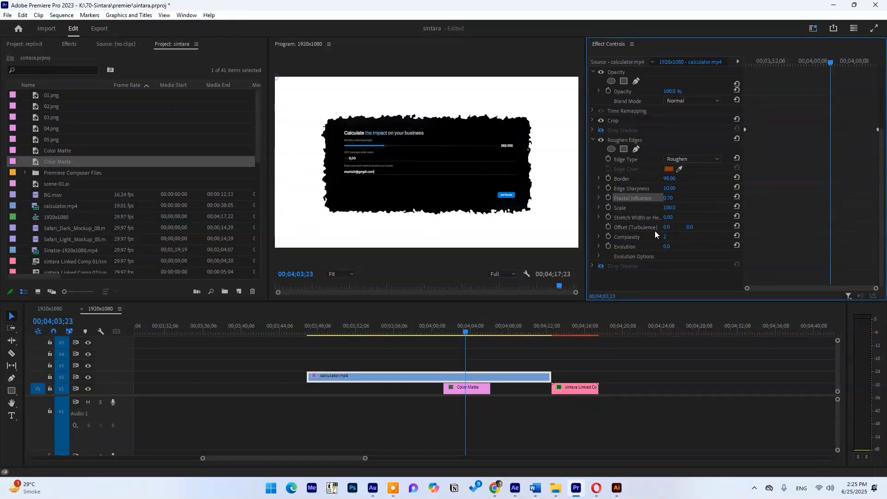
Try animating Fractal Influence with a keyframe at 00;04;03;23 and a value of 1 at 00;03;58;07.
{"action": "left_click", "coordinate": [608, 199]}
{"action": "left_click_drag", "start_coordinate": [851, 87], "coordinate": [801, 86]}
{"action": "type", "text": "1"}
{"action": "key", "text": "Return"}
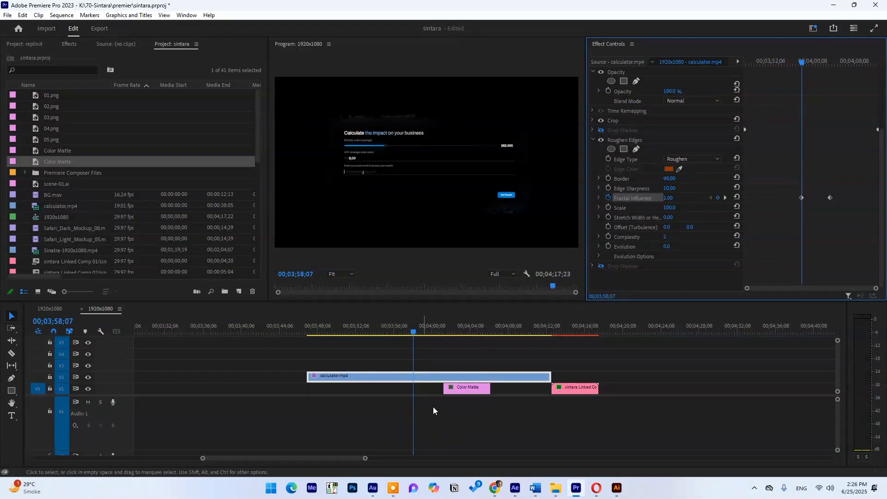
Extend the white matte's start earlier under the calculator clip and scrub to 00;03;58;24 to check the edge animation.
{"action": "left_click_drag", "start_coordinate": [444, 390], "coordinate": [389, 391]}
{"action": "left_click_drag", "start_coordinate": [753, 63], "coordinate": [777, 87]}
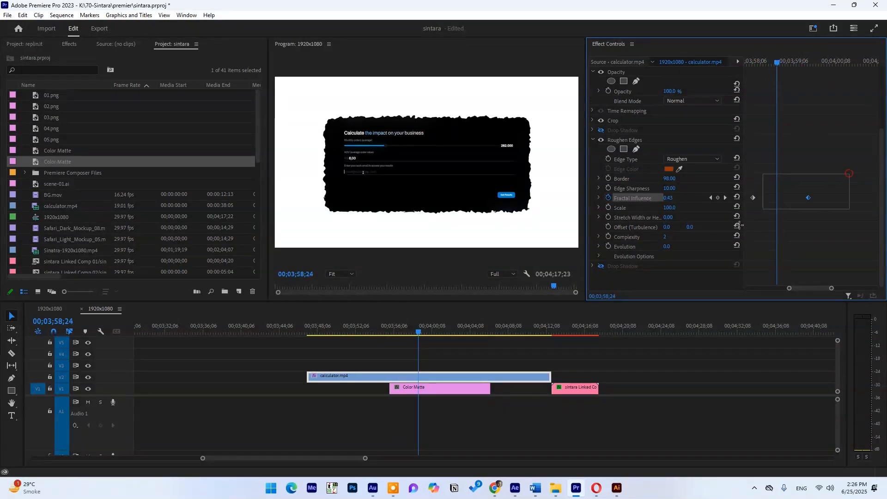
Set Fractal Influence back to 0 and remove its keyframe animation.
{"action": "left_click", "coordinate": [669, 198]}
{"action": "type", "text": "0"}
{"action": "key", "text": "Return"}
{"action": "left_click", "coordinate": [608, 199]}
{"action": "left_click", "coordinate": [464, 254]}
Try a different Roughen Edges Scale and set it back to 100.
{"action": "left_click_drag", "start_coordinate": [666, 208], "coordinate": [625, 209]}
{"action": "left_click", "coordinate": [675, 208]}
{"action": "type", "text": "100"}
{"action": "key", "text": "Return"}
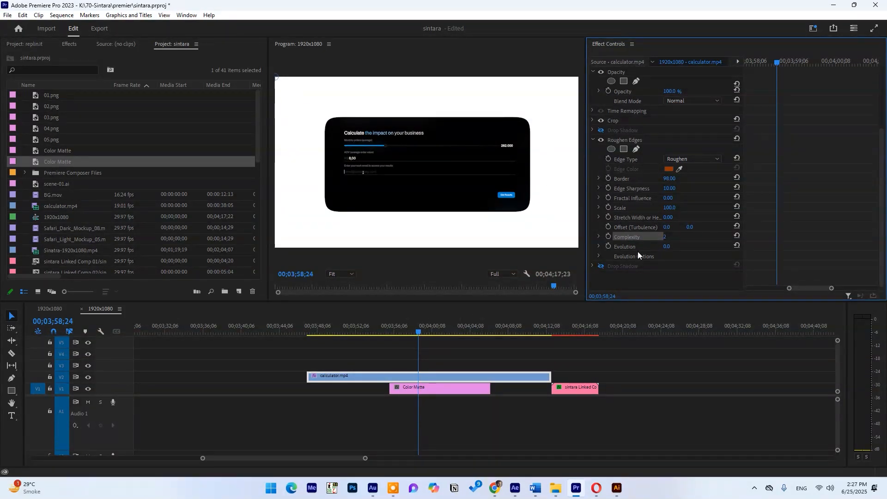
Collapse the Roughen Edges settings and enable the Drop Shadow effect listed below them.
{"action": "left_click", "coordinate": [593, 140]}
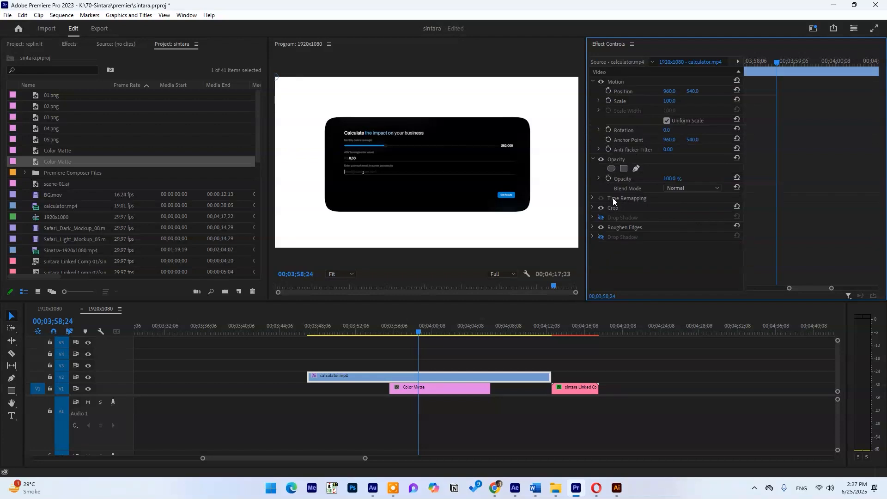
{"action": "left_click", "coordinate": [601, 237]}
Move the white matte earlier on V1, clear of the calculator clip, and return calculator.mp4 to V1.
{"action": "left_click_drag", "start_coordinate": [468, 396], "coordinate": [259, 396]}
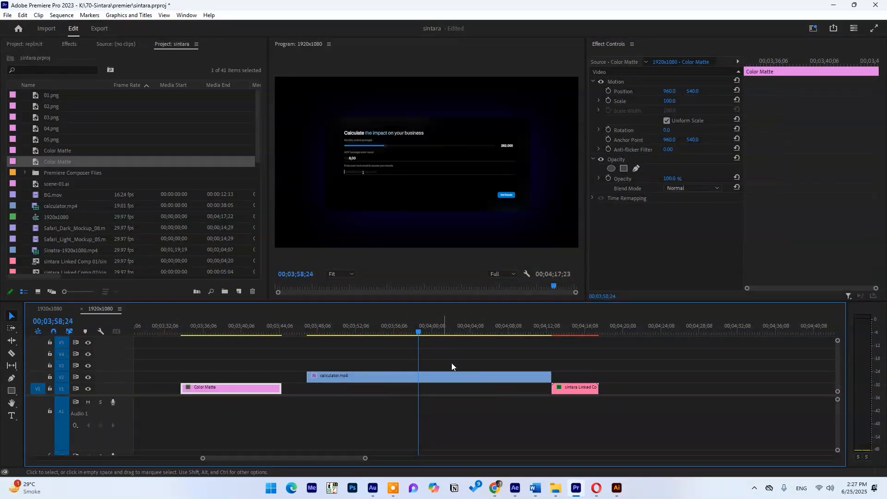
{"action": "left_click", "coordinate": [431, 376]}
{"action": "left_click_drag", "start_coordinate": [436, 390], "coordinate": [437, 391]}
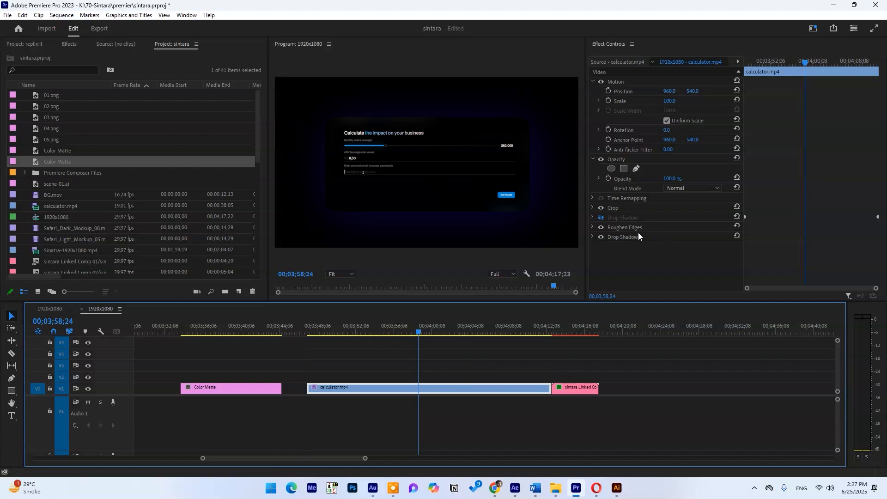
Examine the enabled Drop Shadow's settings and check the shadow by itself by toggling Shadow Only on and off.
{"action": "left_click", "coordinate": [593, 237]}
{"action": "scroll", "coordinate": [651, 240], "scroll_direction": "down", "scroll_amount": 2}
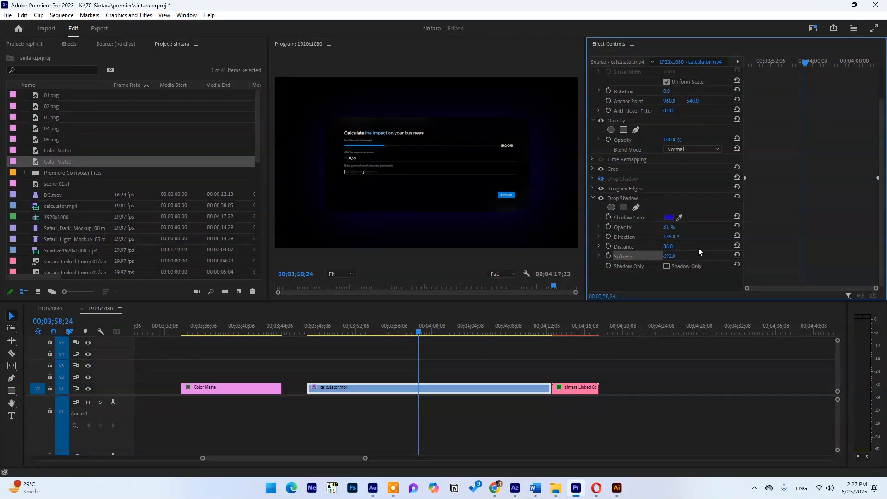
{"action": "left_click", "coordinate": [669, 265]}
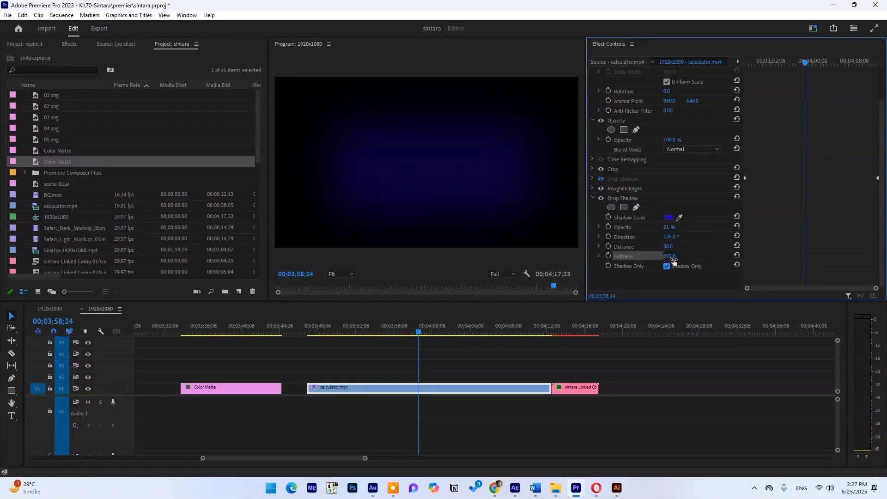
{"action": "left_click", "coordinate": [667, 266]}
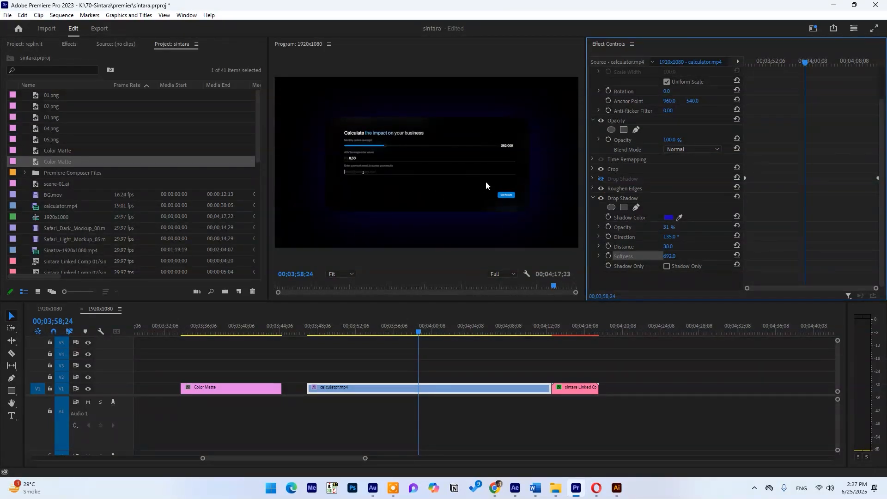
Set the Drop Shadow's Softness to 499 and enlarge the program preview area.
{"action": "left_click_drag", "start_coordinate": [669, 258], "coordinate": [746, 257]}
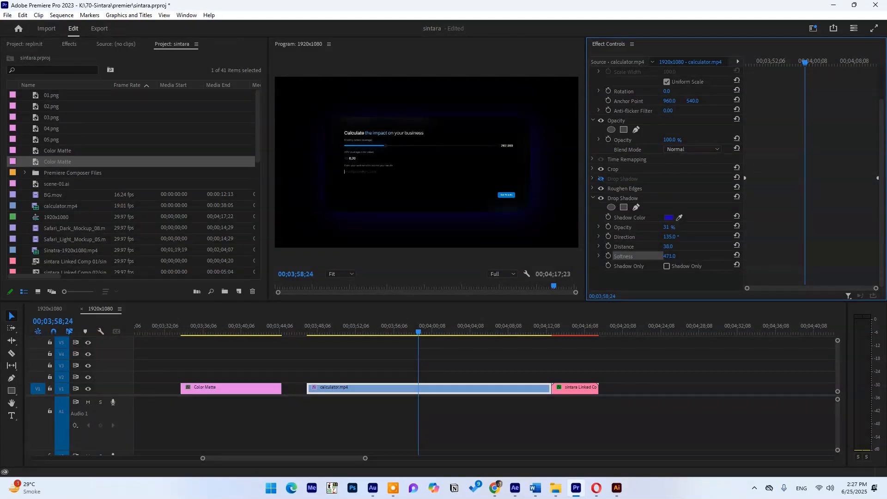
{"action": "left_click_drag", "start_coordinate": [669, 256], "coordinate": [670, 256]}
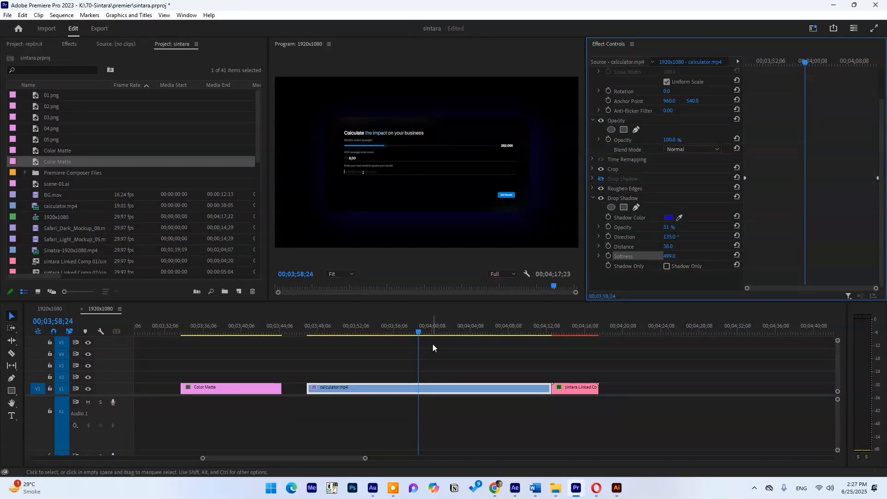
{"action": "left_click_drag", "start_coordinate": [416, 303], "coordinate": [418, 341]}
{"action": "left_click_drag", "start_coordinate": [268, 265], "coordinate": [198, 271]}
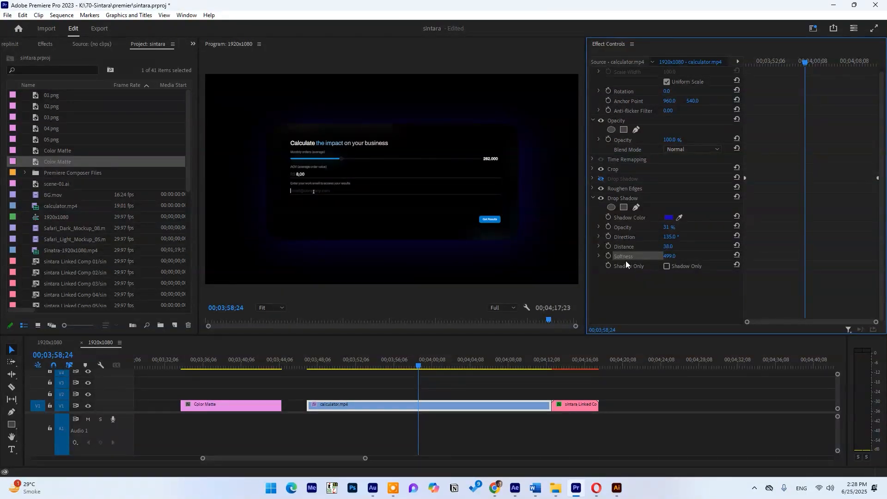
Duplicate the enabled Drop Shadow effect and move the copy above Roughen Edges in the effect order.
{"action": "left_click", "coordinate": [592, 198]}
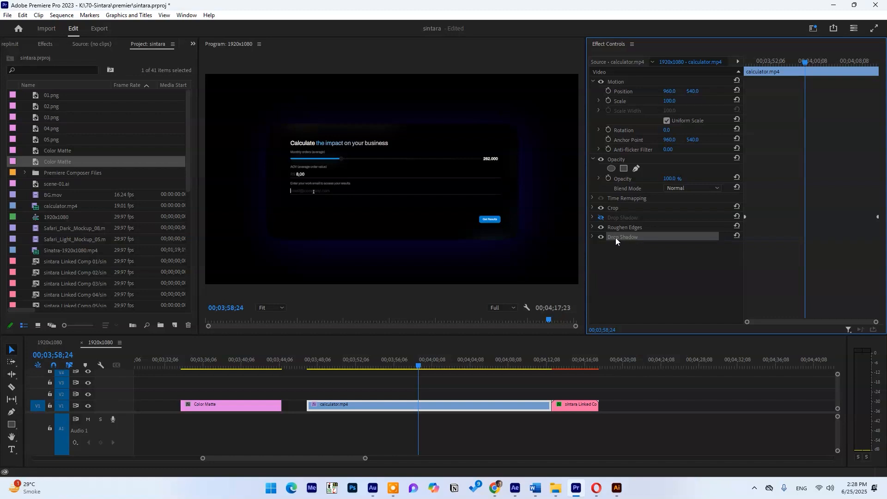
{"action": "key", "text": "ctrl+v"}
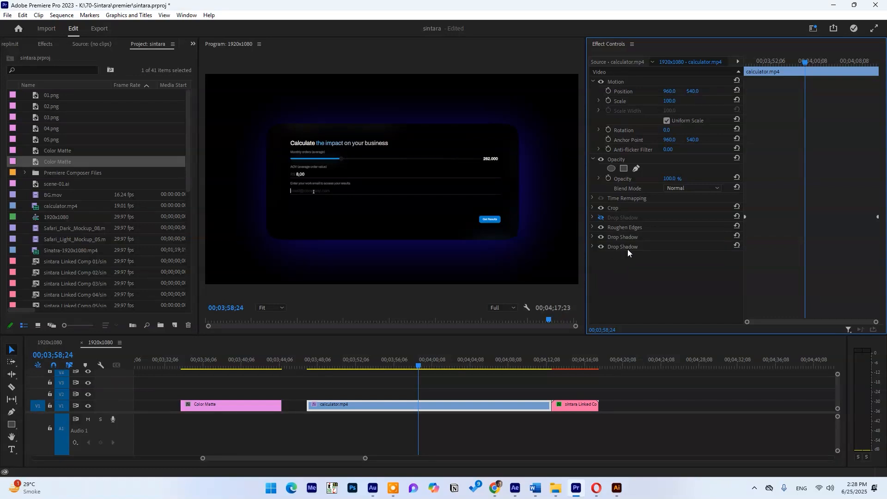
{"action": "left_click", "coordinate": [623, 247]}
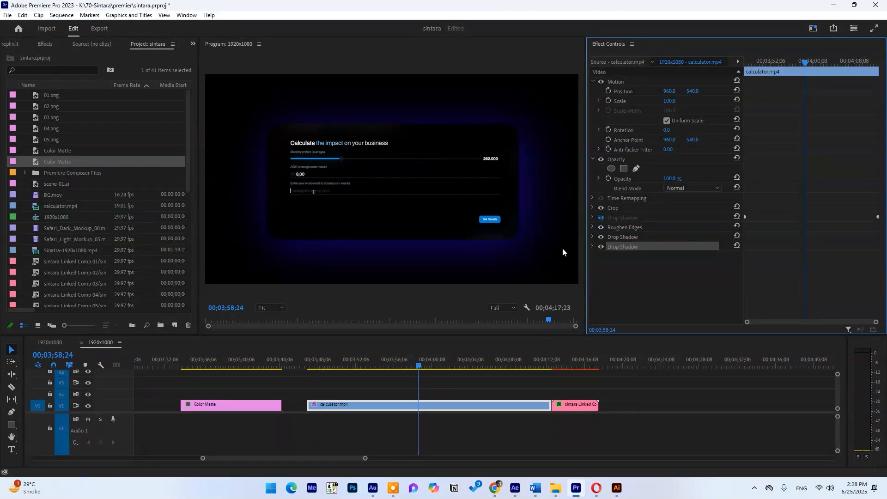
{"action": "left_click", "coordinate": [613, 227]}
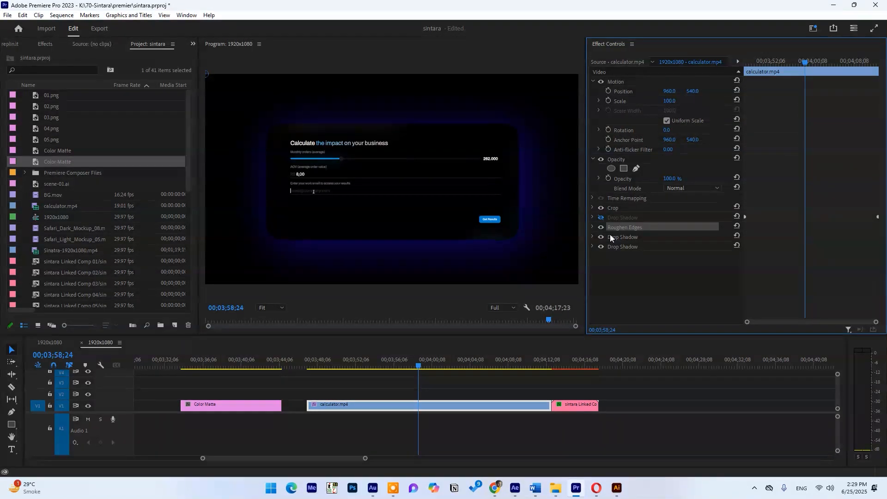
{"action": "left_click", "coordinate": [615, 248]}
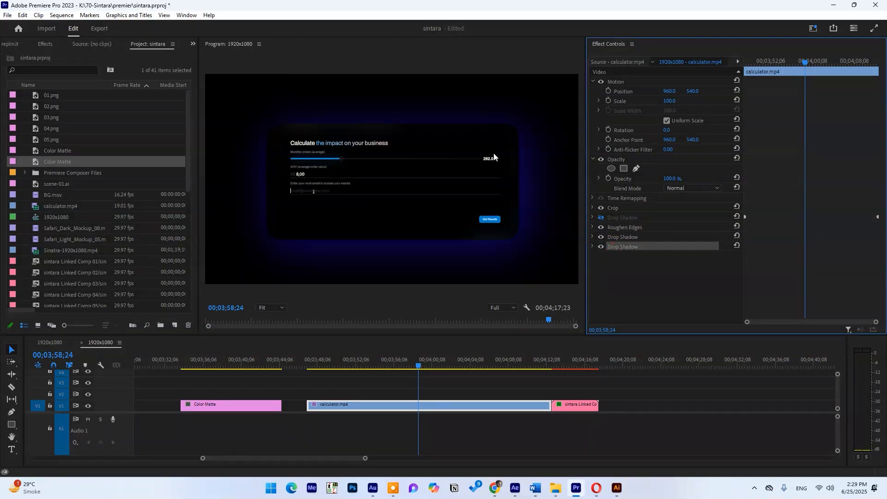
{"action": "left_click_drag", "start_coordinate": [619, 246], "coordinate": [586, 216]}
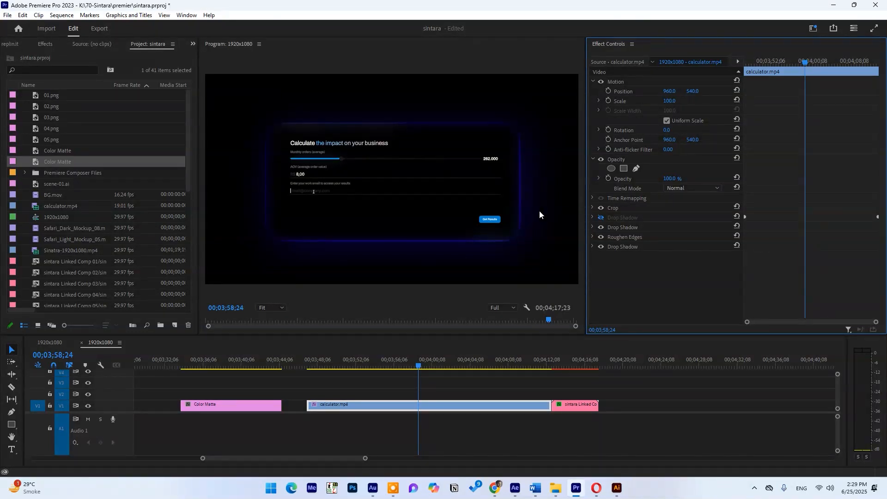
Set the Drop Shadow above Roughen Edges to 45% Opacity, 19° Direction, 0 Distance and 292 Softness.
{"action": "left_click", "coordinate": [592, 226]}
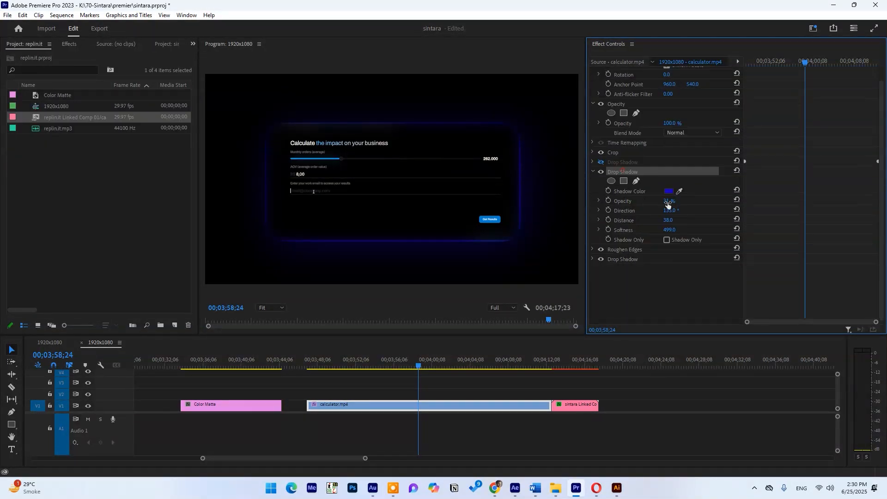
{"action": "left_click_drag", "start_coordinate": [668, 200], "coordinate": [683, 201]}
{"action": "left_click_drag", "start_coordinate": [674, 211], "coordinate": [731, 231]}
{"action": "left_click_drag", "start_coordinate": [667, 230], "coordinate": [477, 229]}
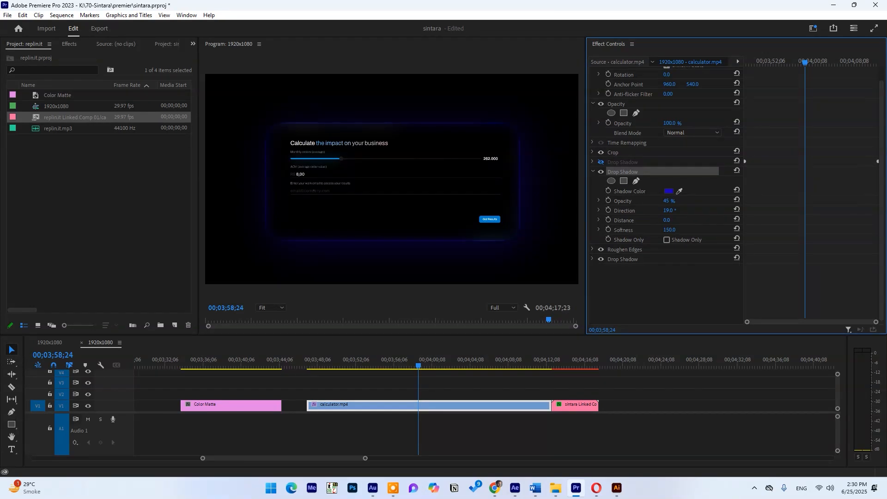
{"action": "left_click_drag", "start_coordinate": [670, 230], "coordinate": [694, 230]}
{"action": "left_click_drag", "start_coordinate": [670, 229], "coordinate": [671, 230]}
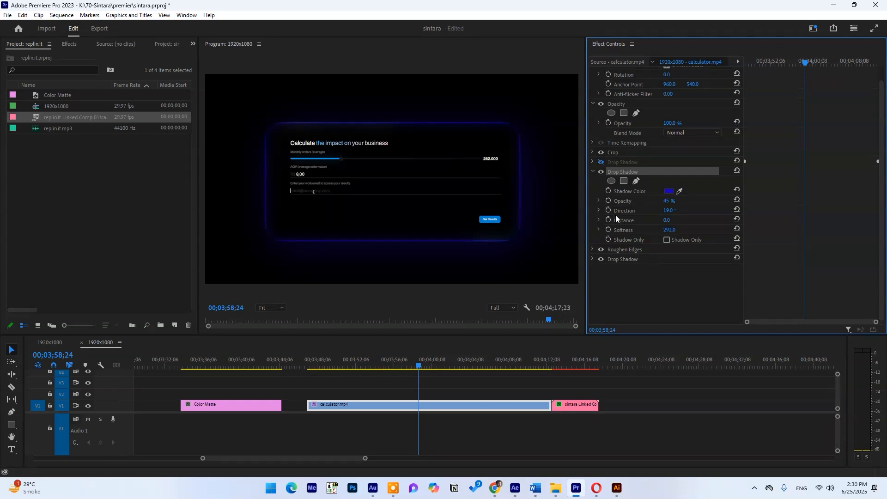
Try other Direction values on the Drop Shadow above Roughen Edges, including 0° and 60°.
{"action": "left_click", "coordinate": [670, 211]}
{"action": "type", "text": "0"}
{"action": "key", "text": "Return"}
{"action": "left_click", "coordinate": [708, 211]}
{"action": "left_click_drag", "start_coordinate": [669, 212], "coordinate": [683, 210]}
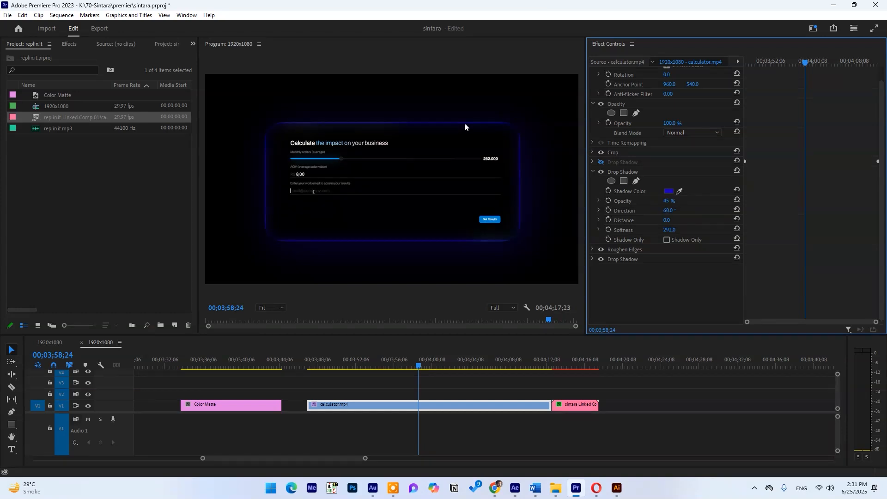
{"action": "left_click", "coordinate": [782, 210]}
Set the Distance of the Drop Shadow above Roughen Edges to 15.
{"action": "left_click", "coordinate": [629, 224]}
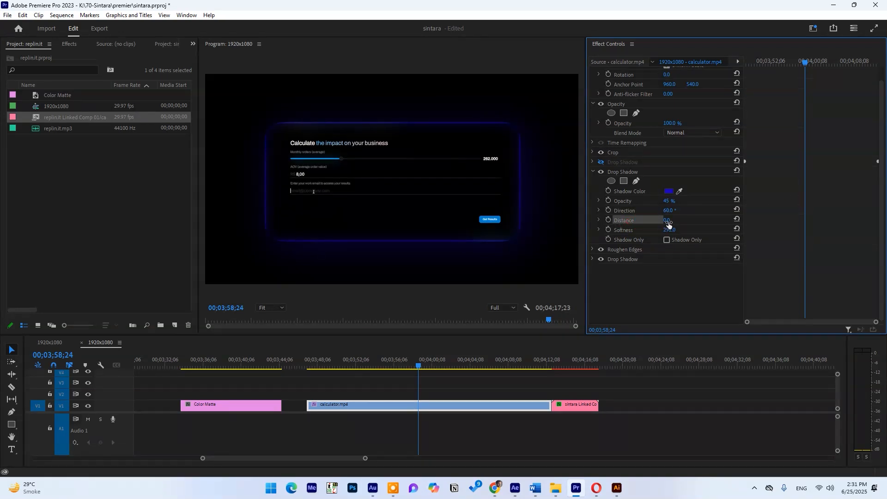
{"action": "left_click", "coordinate": [668, 220]}
{"action": "left_click", "coordinate": [669, 220]}
{"action": "type", "text": "15"}
{"action": "key", "text": "Return"}
Try several large Direction rotations on the same Drop Shadow and set its Direction to 0°.
{"action": "left_click_drag", "start_coordinate": [670, 210], "coordinate": [881, 211]}
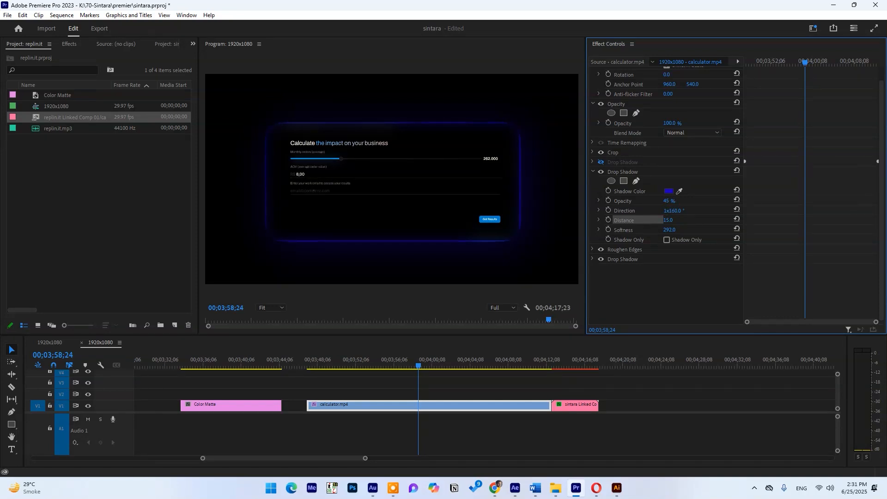
{"action": "left_click_drag", "start_coordinate": [672, 210], "coordinate": [723, 211]}
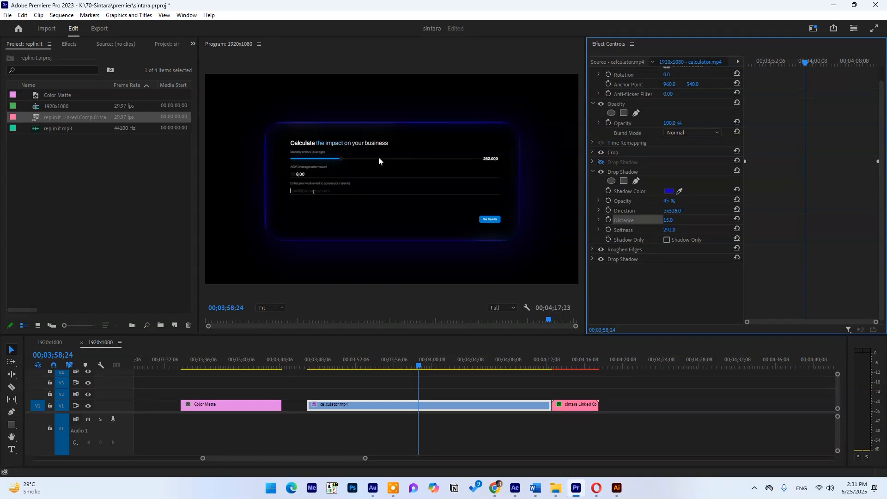
{"action": "left_click_drag", "start_coordinate": [670, 211], "coordinate": [813, 210]}
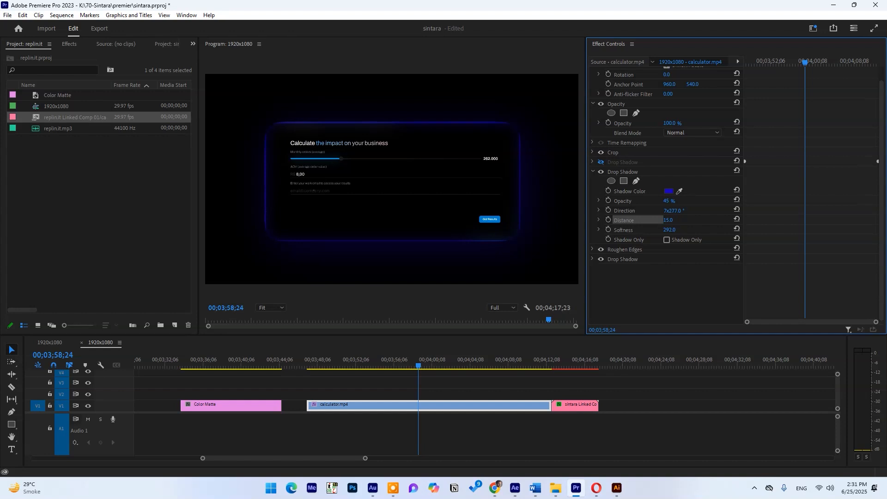
{"action": "left_click_drag", "start_coordinate": [673, 211], "coordinate": [564, 211]}
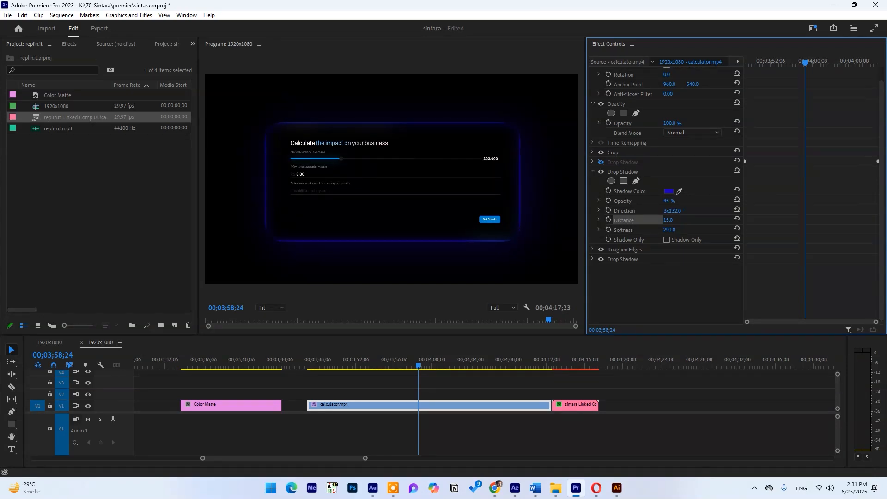
{"action": "mouse_move", "coordinate": [673, 210]}
{"action": "left_mouse_down"}
{"action": "mouse_move", "coordinate": [647, 211]}
{"action": "mouse_move", "coordinate": [661, 211]}
{"action": "left_mouse_up"}
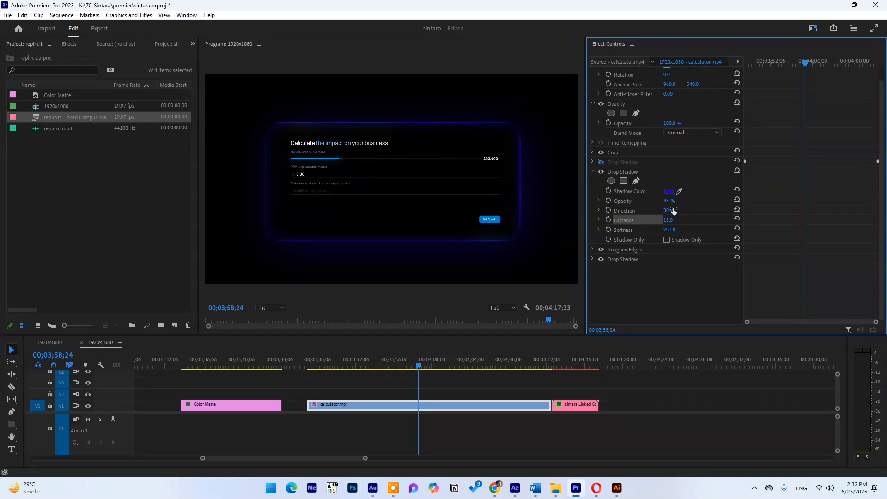
{"action": "key", "text": "Return"}
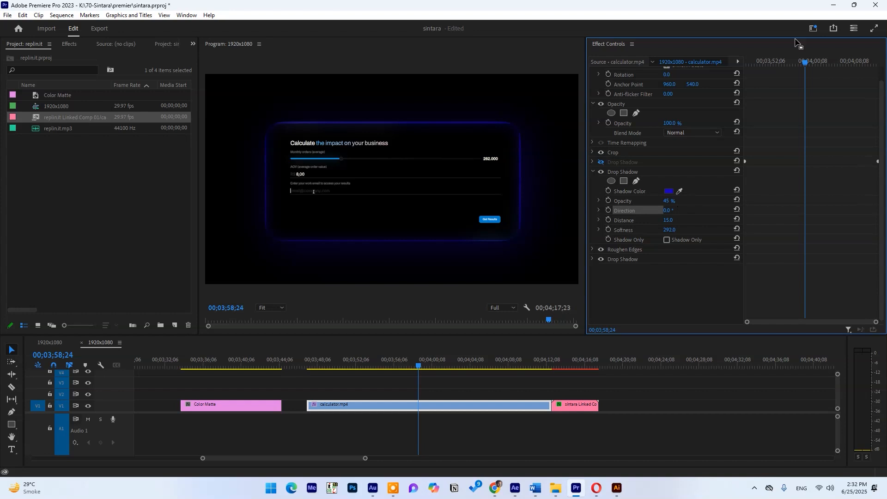
Keyframe the Drop Shadow's Direction from 0° near the clip's start to 6x269.0° at 00;04;02;27.
{"action": "left_click_drag", "start_coordinate": [791, 59], "coordinate": [826, 62]}
{"action": "left_click", "coordinate": [609, 210]}
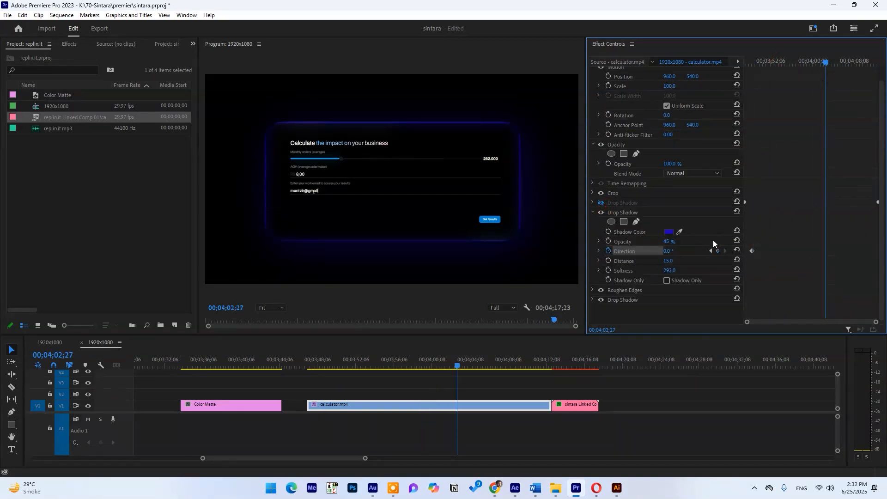
{"action": "left_click", "coordinate": [668, 251]}
{"action": "left_click", "coordinate": [697, 264]}
{"action": "left_click_drag", "start_coordinate": [665, 250], "coordinate": [855, 250]}
Play back the shadow animation and move the second Direction keyframe earlier, to about 00;03;53;26.
{"action": "left_click_drag", "start_coordinate": [814, 69], "coordinate": [749, 65]}
{"action": "key", "text": "space"}
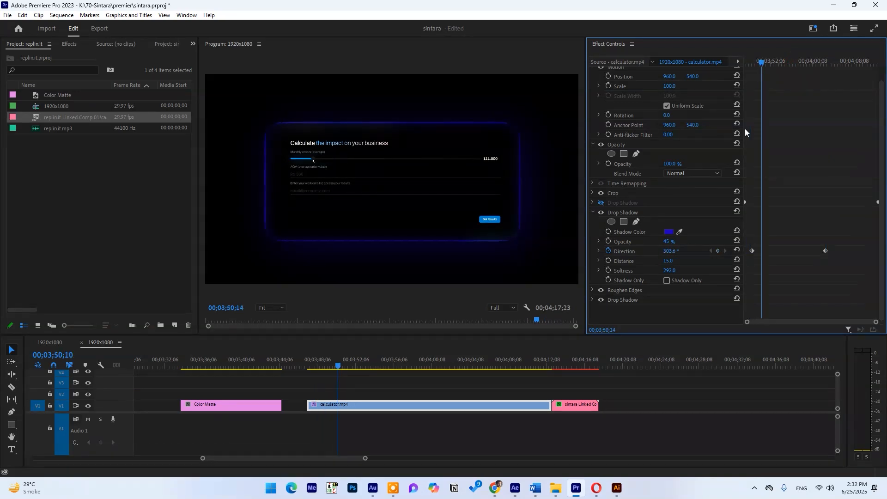
{"action": "left_click_drag", "start_coordinate": [826, 251], "coordinate": [779, 251]}
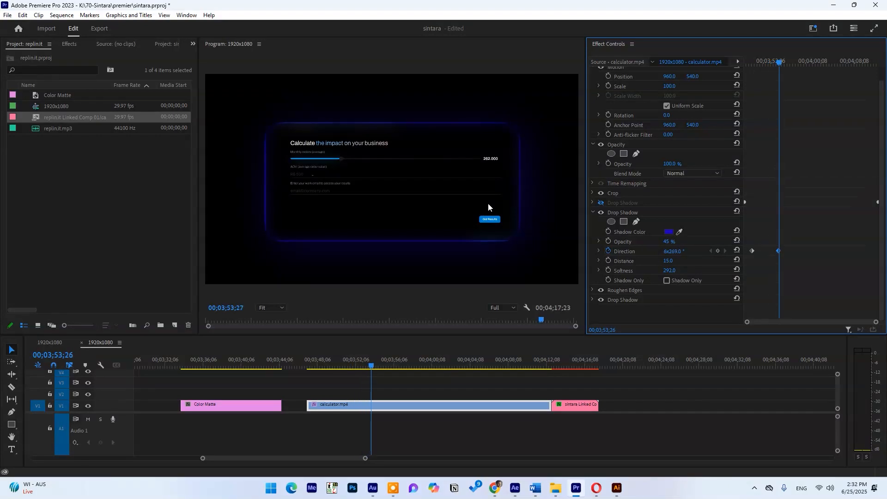
{"action": "left_click", "coordinate": [339, 374]}
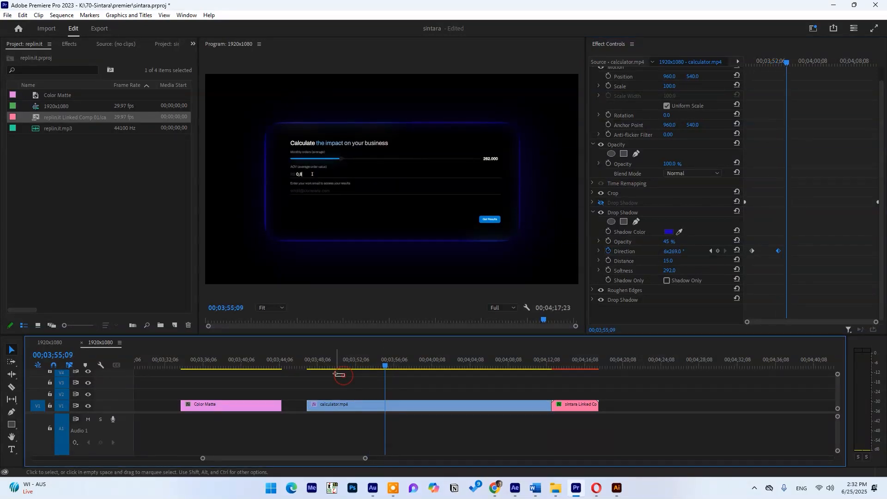
{"action": "left_click", "coordinate": [343, 367]}
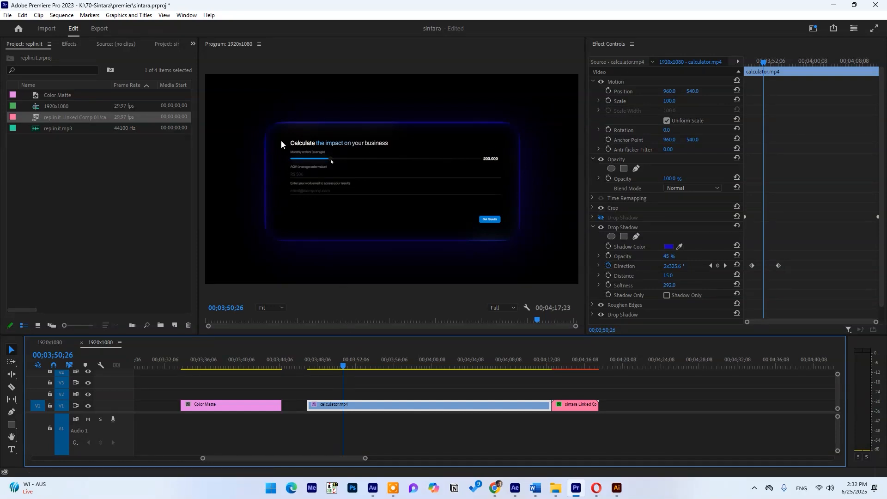
Examine the Roughen Edges and upper Drop Shadow settings and scrub through the Direction animation.
{"action": "left_click", "coordinate": [594, 227]}
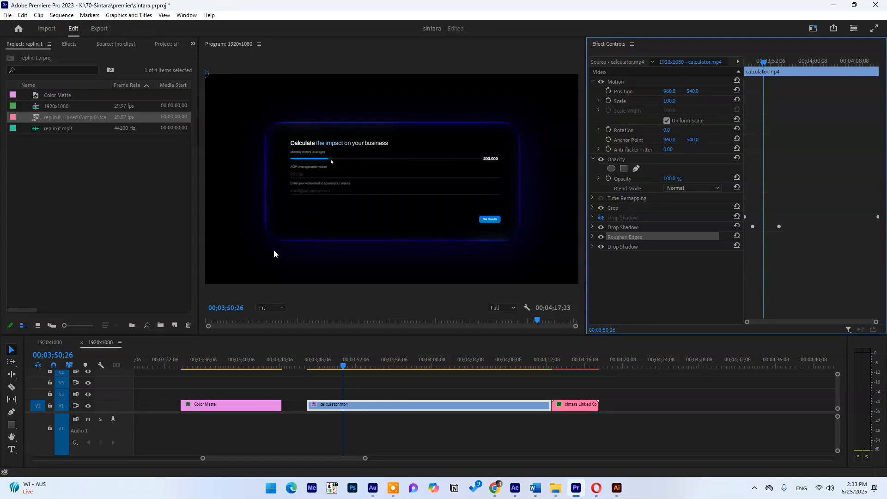
{"action": "left_click", "coordinate": [617, 246]}
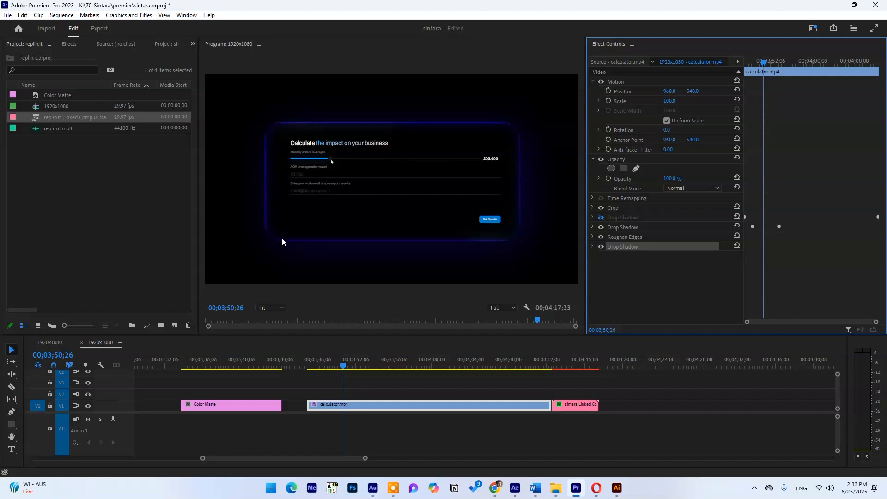
{"action": "left_click", "coordinate": [592, 237]}
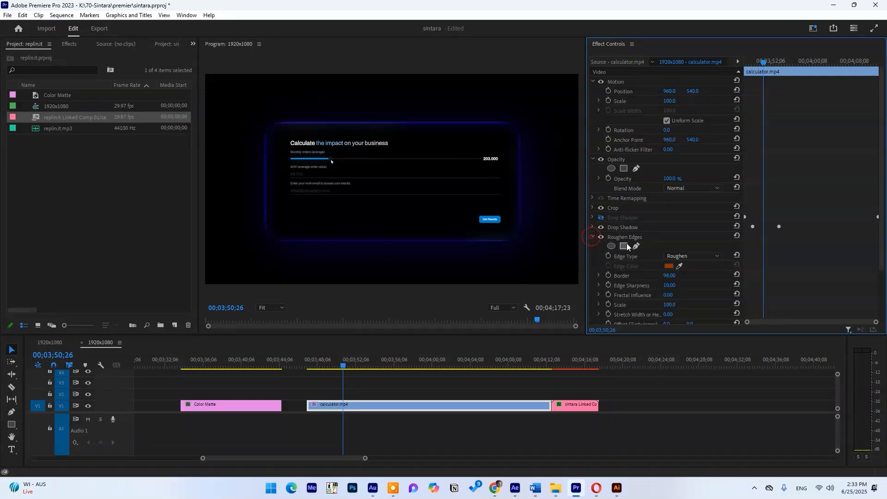
{"action": "scroll", "coordinate": [636, 298], "scroll_direction": "down", "scroll_amount": 1}
{"action": "scroll", "coordinate": [635, 298], "scroll_direction": "down", "scroll_amount": 2}
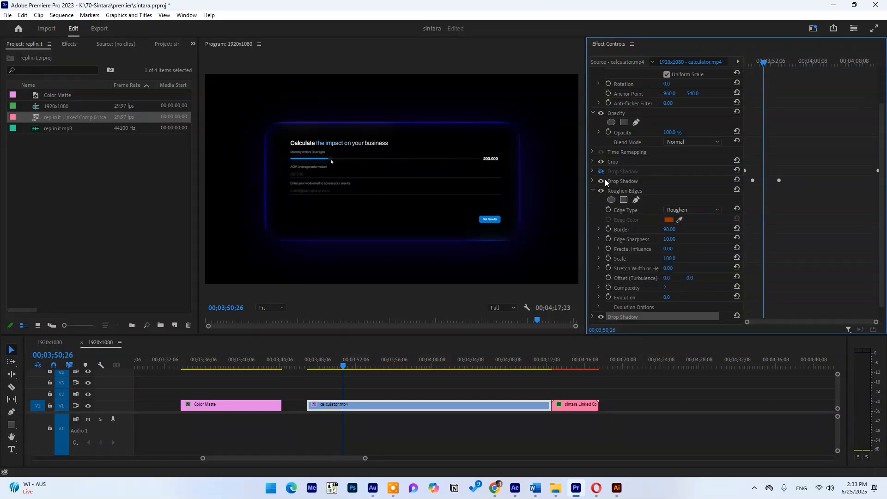
{"action": "left_click", "coordinate": [592, 182]}
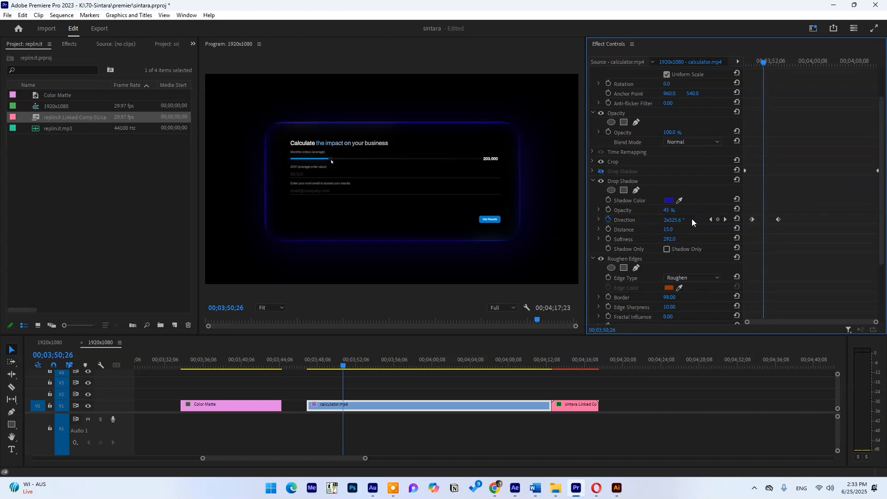
{"action": "left_click_drag", "start_coordinate": [752, 61], "coordinate": [770, 61]}
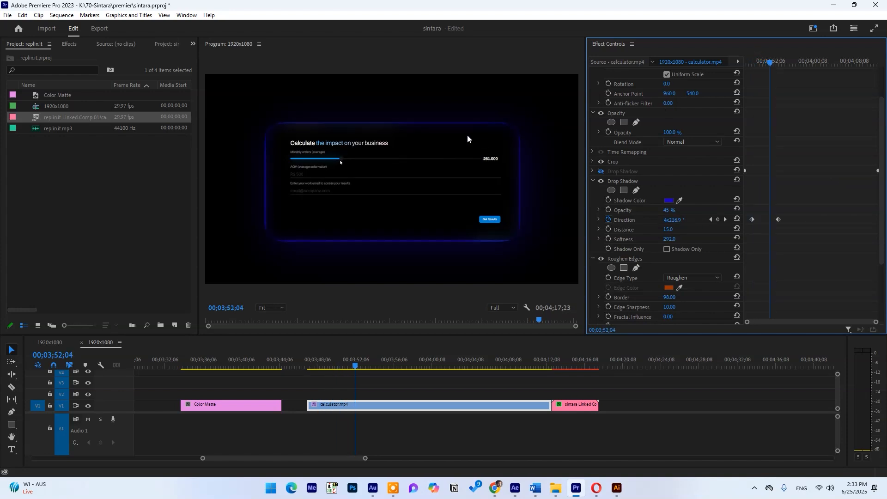
{"action": "mouse_move", "coordinate": [763, 61]}
{"action": "left_mouse_down"}
{"action": "mouse_move", "coordinate": [753, 61]}
{"action": "mouse_move", "coordinate": [776, 66]}
{"action": "mouse_move", "coordinate": [754, 70]}
{"action": "mouse_move", "coordinate": [769, 69]}
{"action": "left_mouse_up"}
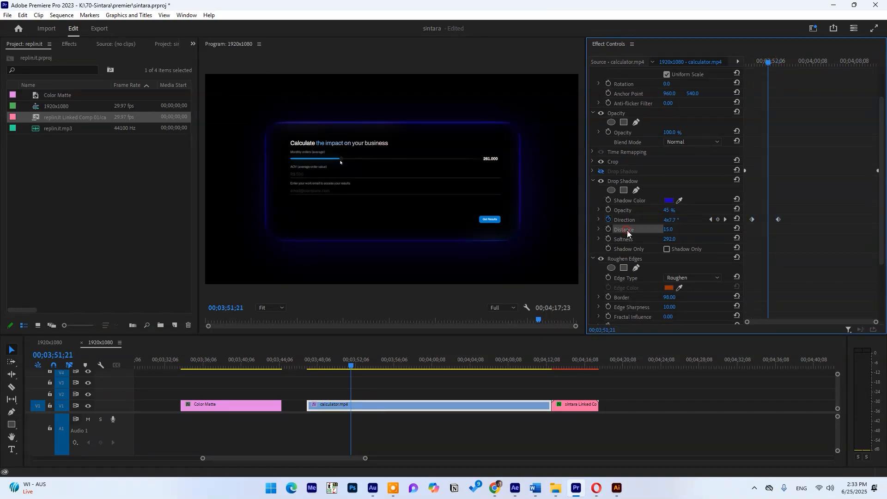
Try a Distance of 51 on the upper Drop Shadow, return it to 15 and scrub the animation.
{"action": "type", "text": "22"}
{"action": "key", "text": "Return"}
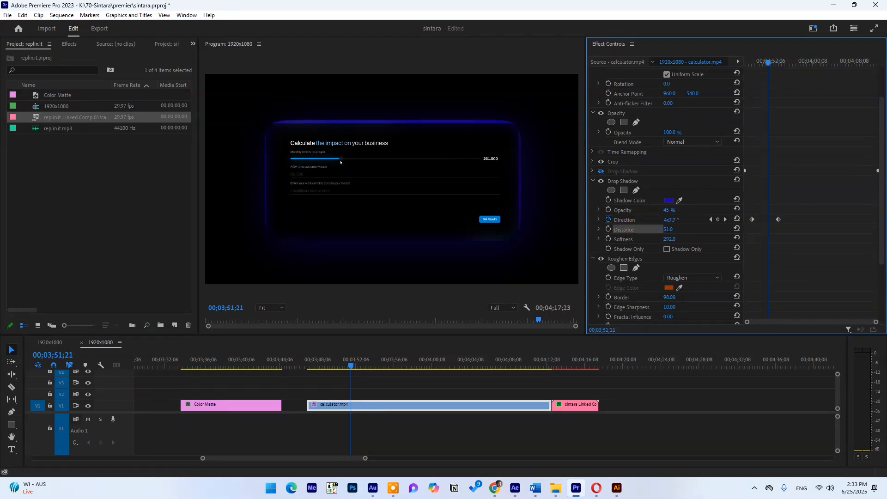
{"action": "left_click", "coordinate": [670, 230]}
{"action": "type", "text": "15"}
{"action": "key", "text": "Return"}
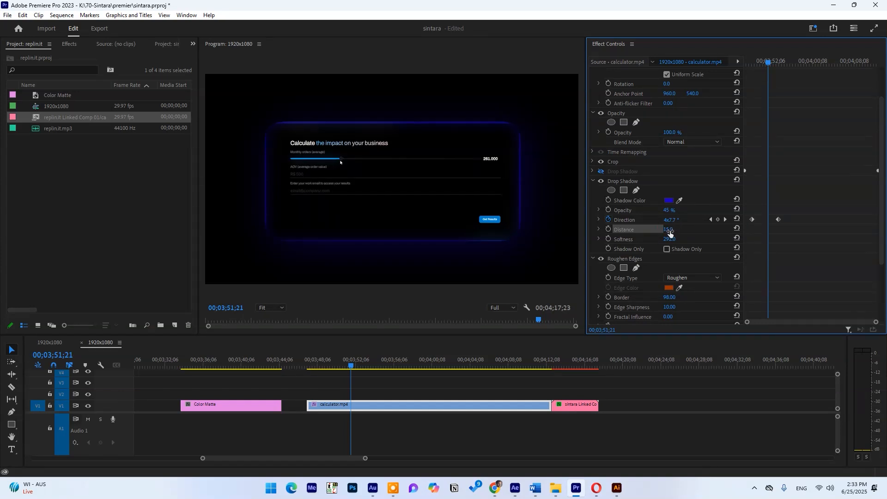
{"action": "left_click_drag", "start_coordinate": [769, 61], "coordinate": [760, 78]}
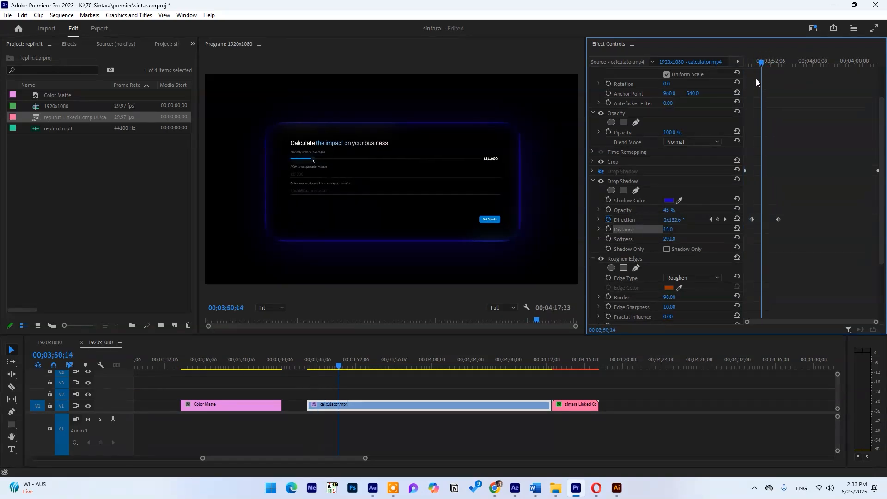